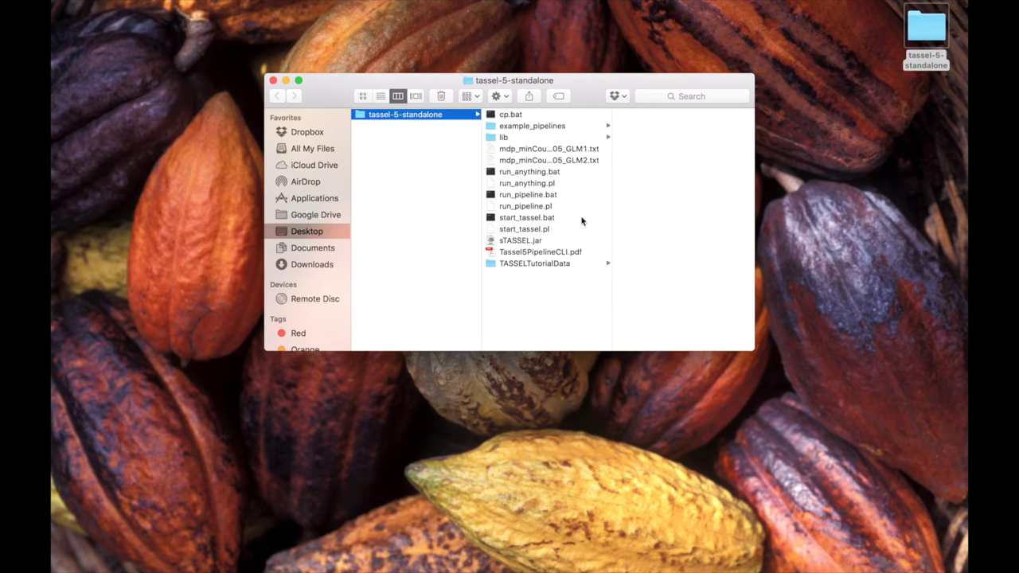
# Preview and open the Tassel5PipelineCLI.pdf guide from the tassel-5-standalone folder
pyautogui.click(556, 253)
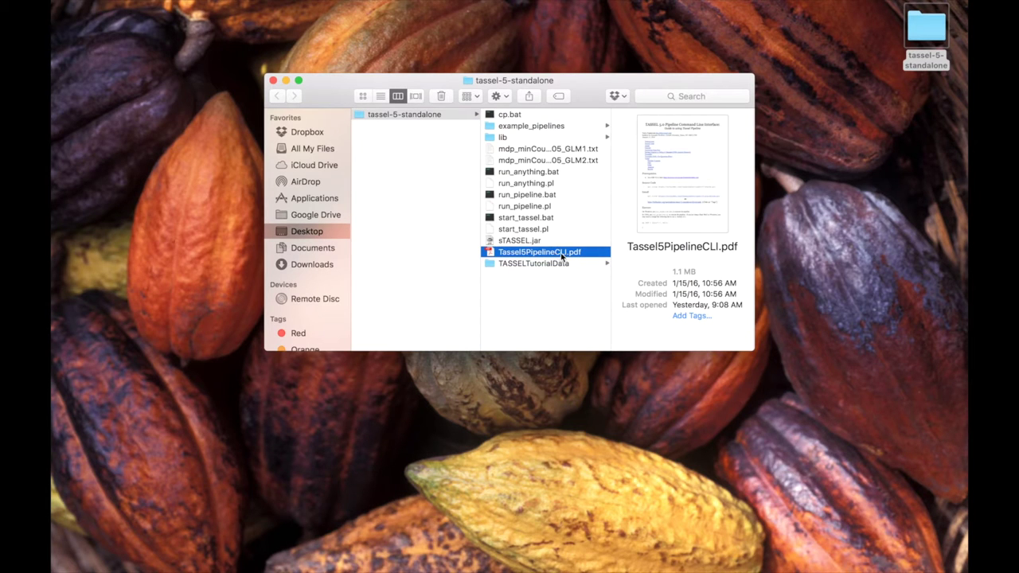
pyautogui.doubleClick(560, 252)
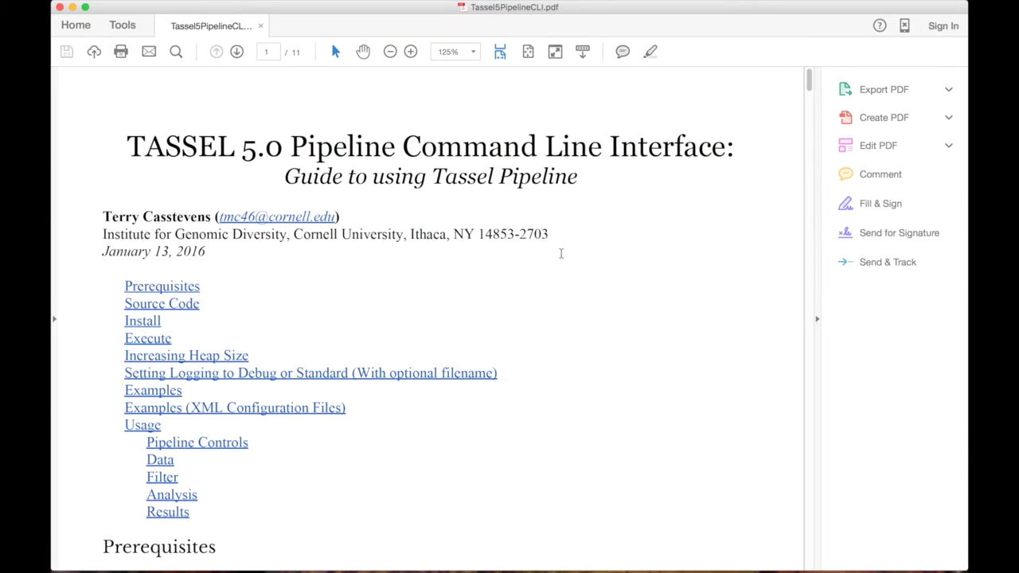
pyautogui.scroll(-2, 560, 257)
pyautogui.scroll(-6, 560, 257)
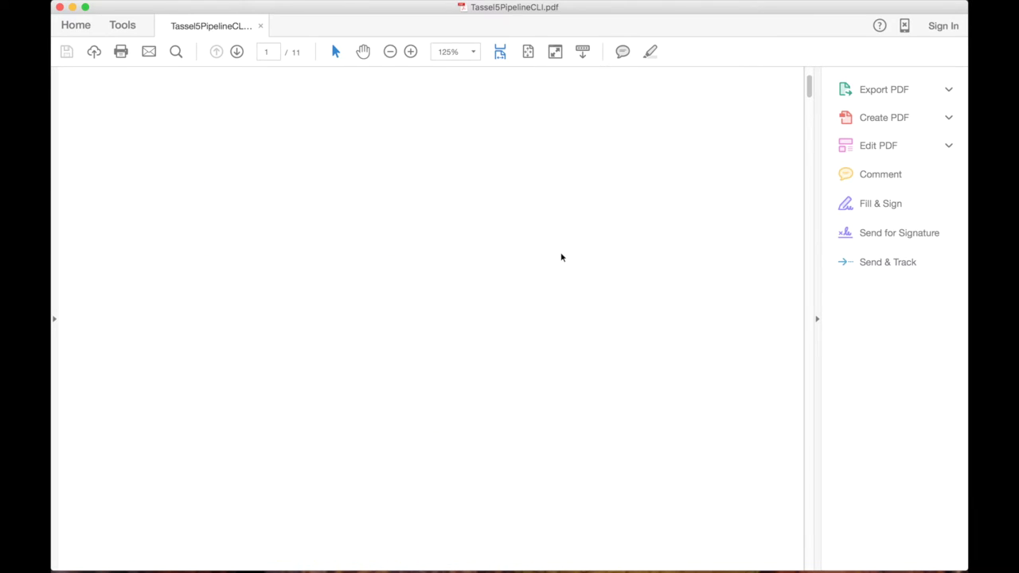
pyautogui.scroll(-7, 561, 257)
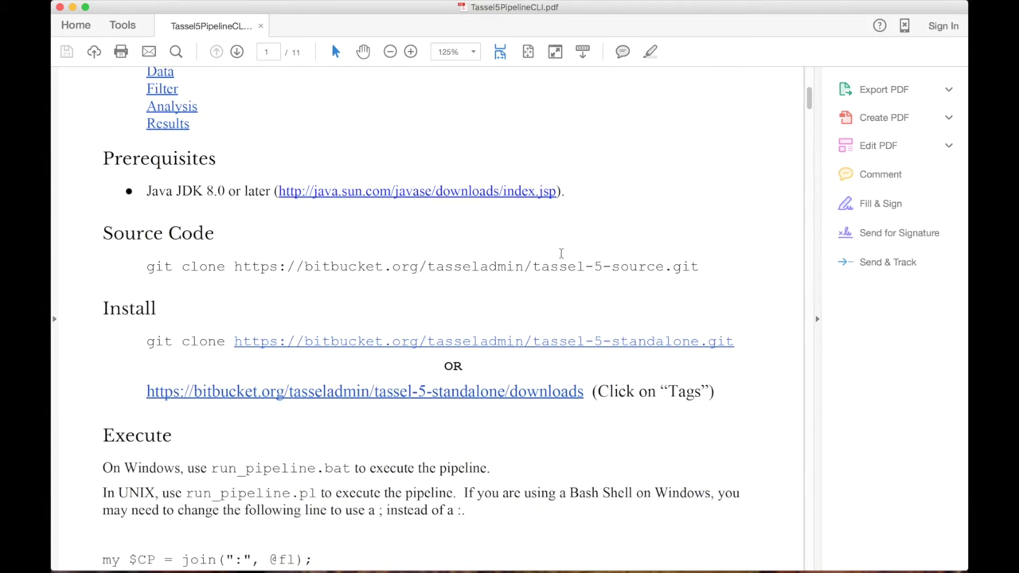
pyautogui.scroll(-7, 561, 255)
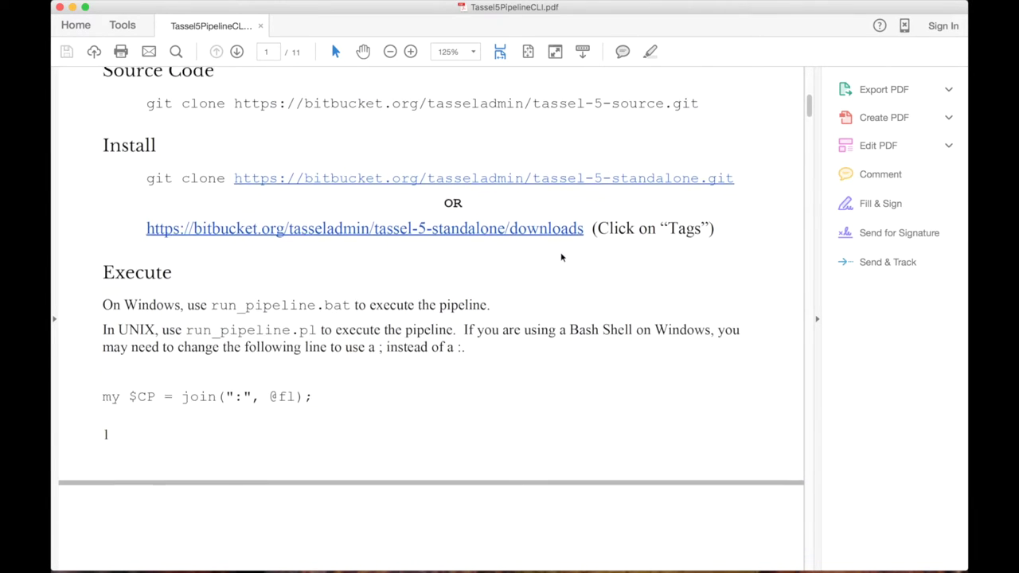
pyautogui.scroll(-4, 560, 257)
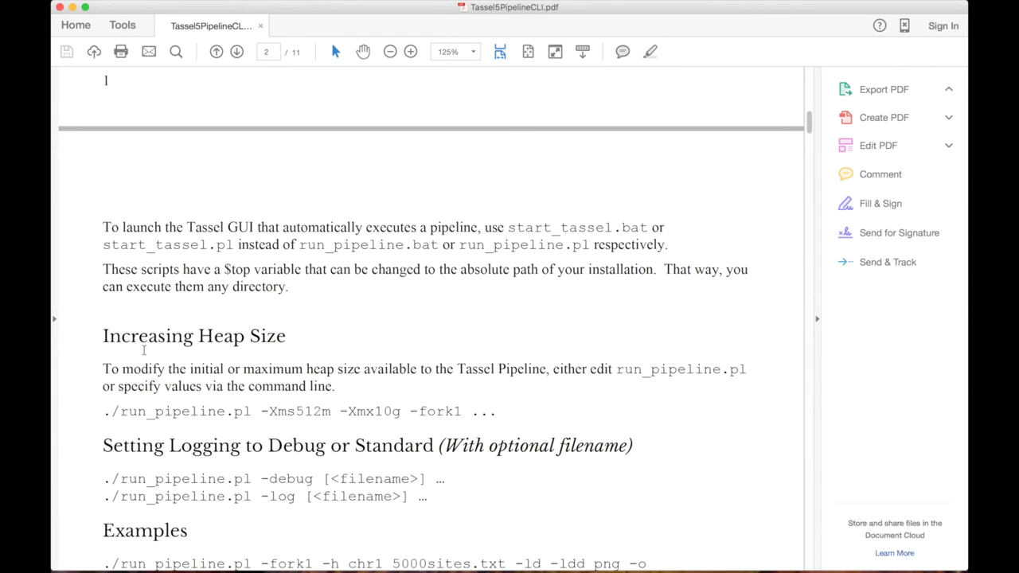
pyautogui.scroll(-2, 143, 350)
pyautogui.scroll(-1, 143, 350)
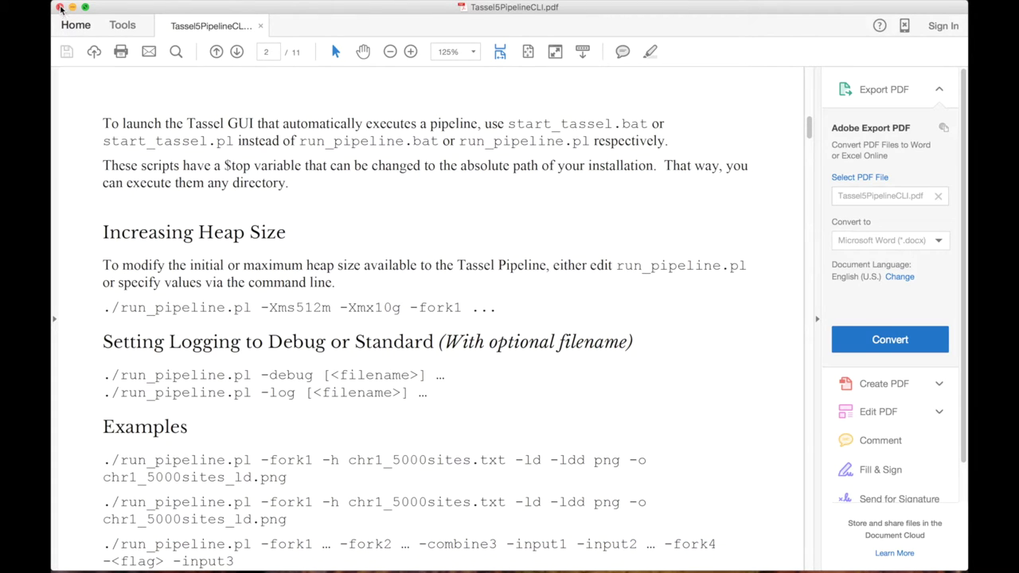
pyautogui.click(60, 9)
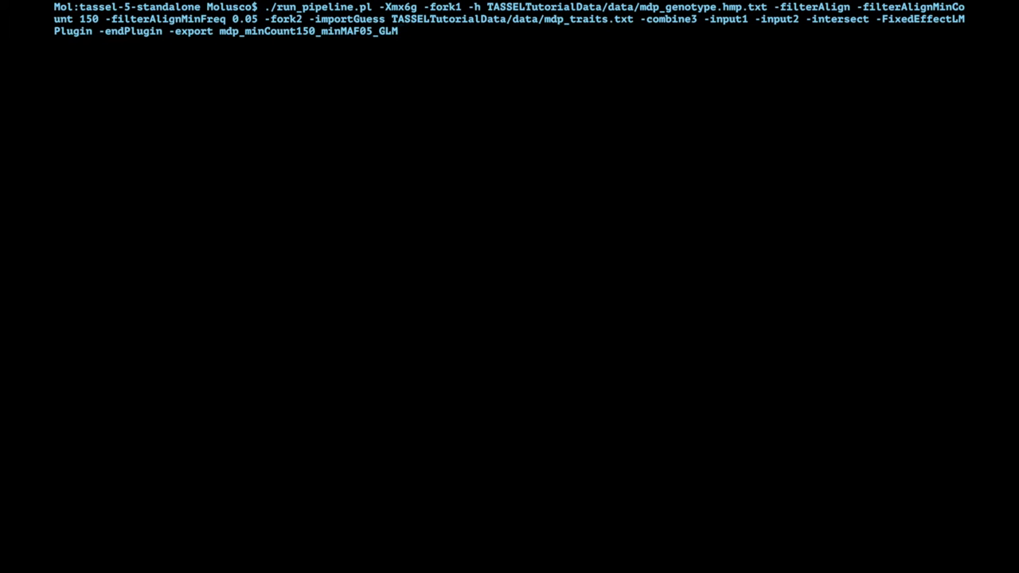
pyautogui.press('Up')
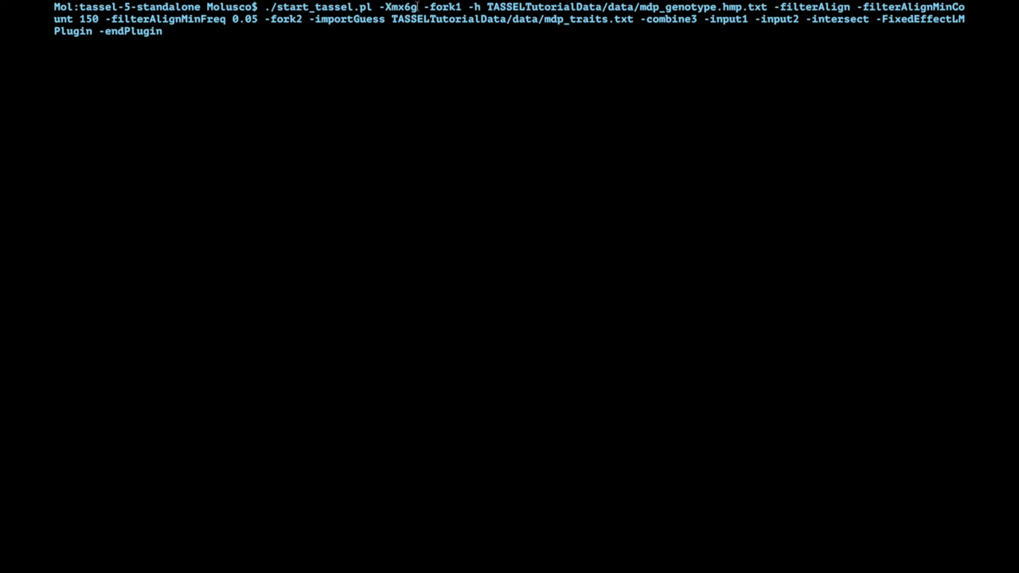
pyautogui.doubleClick(443, 7)
pyautogui.click(457, 8)
pyautogui.moveTo(455, 6); pyautogui.dragTo(457, 71)
pyautogui.scroll(-3, 468, 134)
pyautogui.moveTo(458, 2)
pyautogui.click(235, 21)
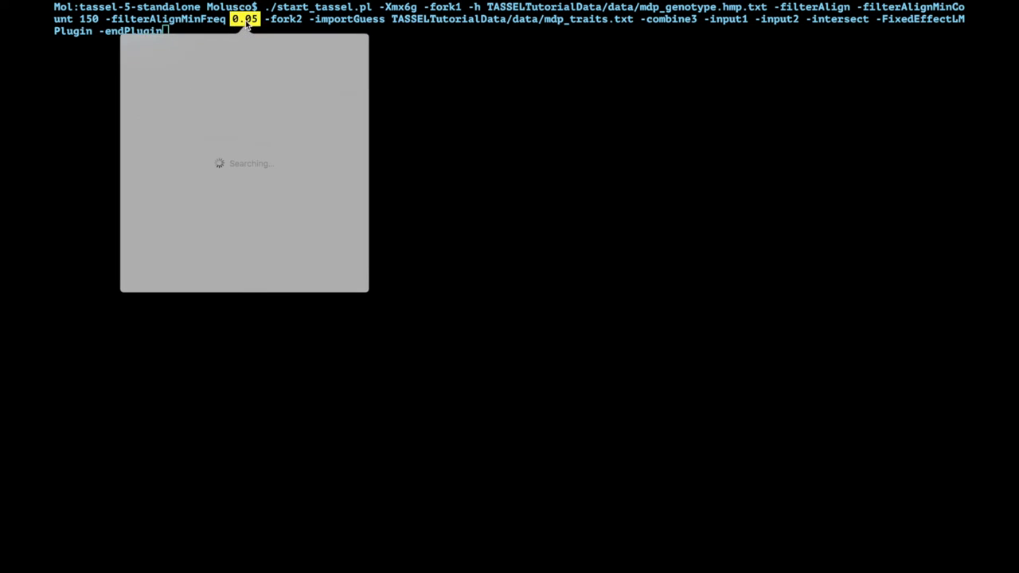
pyautogui.click(265, 21)
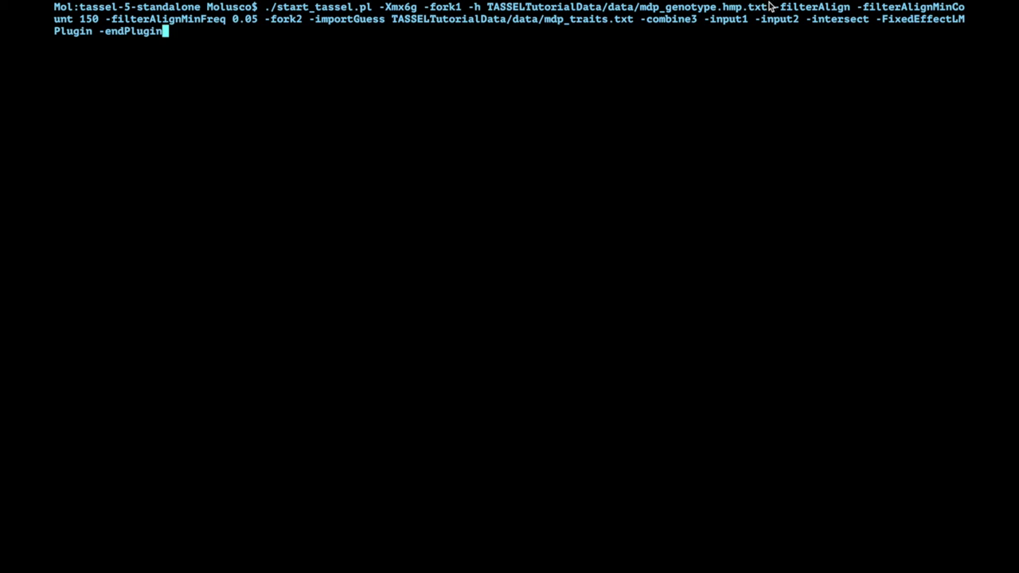
pyautogui.click(827, 20)
# Run the start_tassel.pl GLM pipeline command to produce GLM_Stats and GLM_Genotypes results
pyautogui.press('Return')
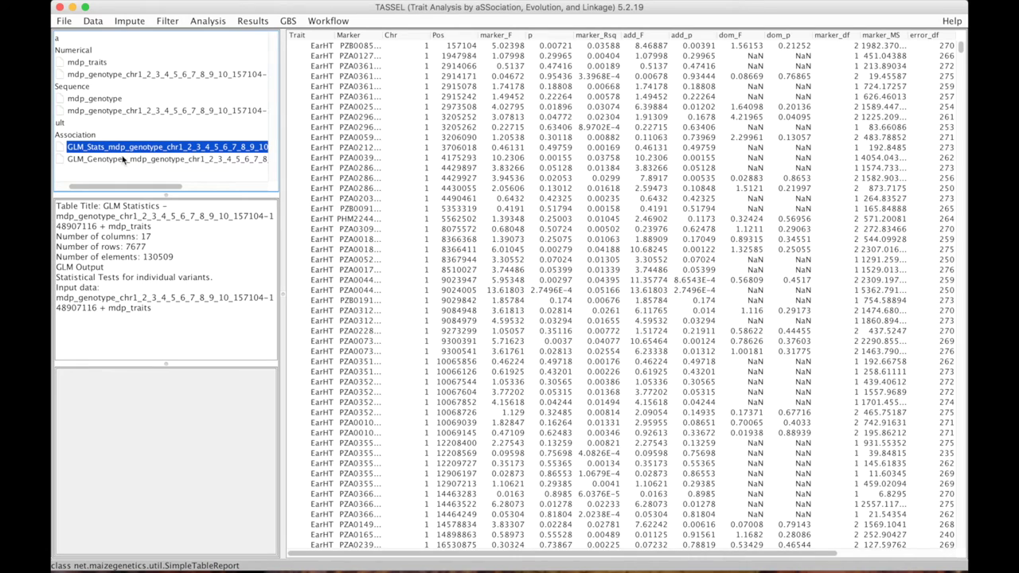
pyautogui.click(80, 137)
pyautogui.click(106, 158)
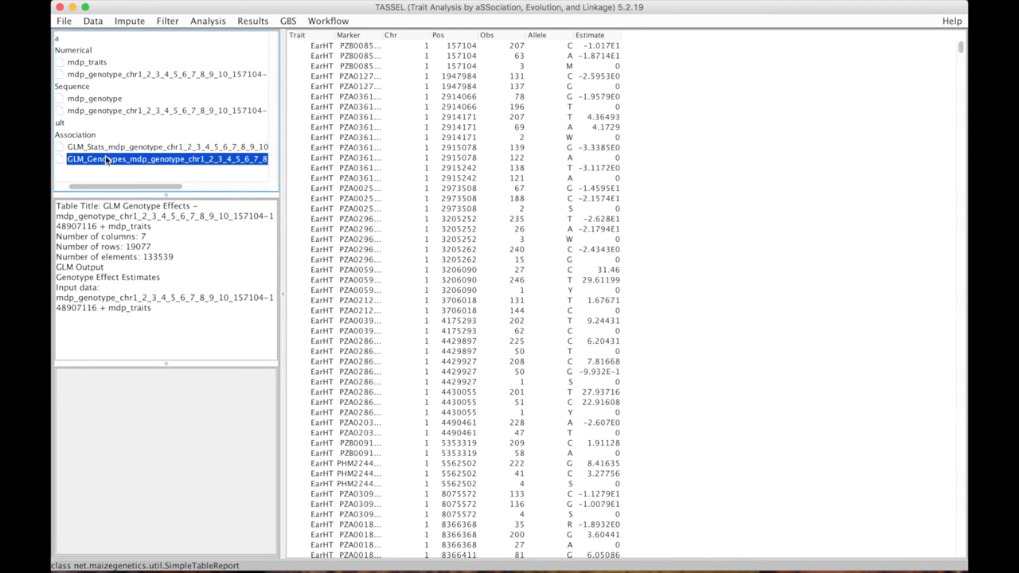
pyautogui.hscroll(6, 173, 159)
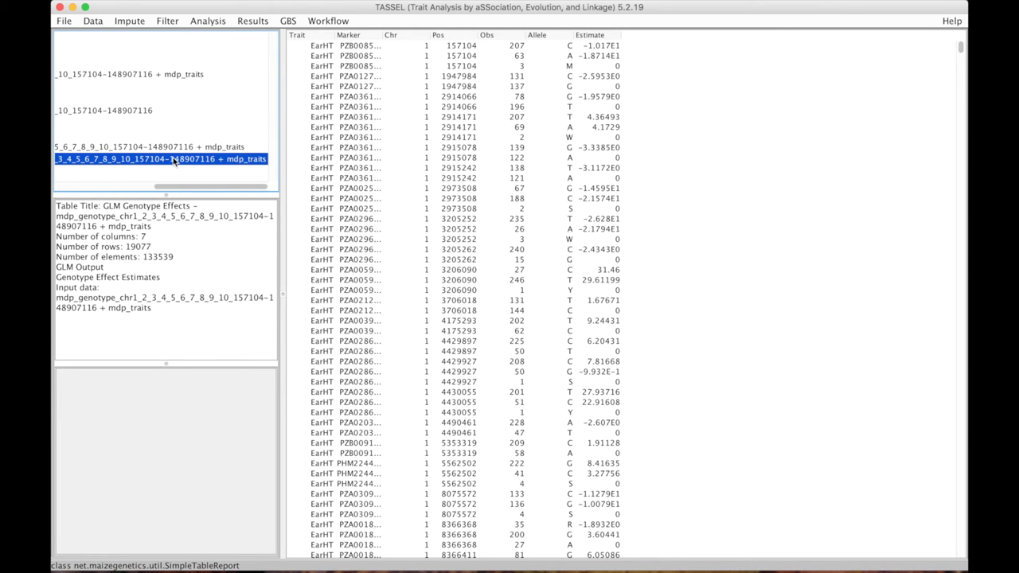
pyautogui.hscroll(-6, 231, 157)
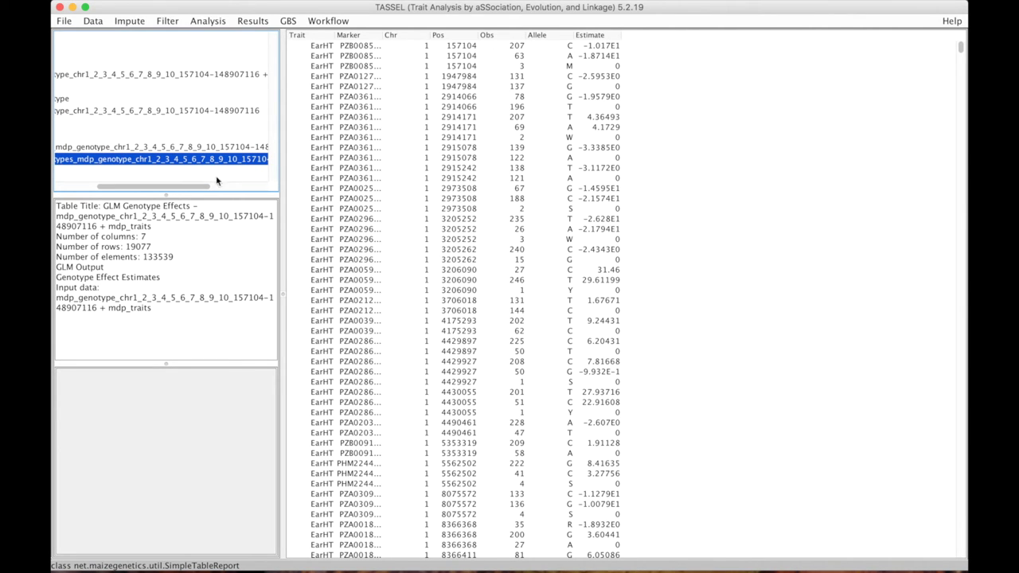
pyautogui.hscroll(-5, 206, 168)
pyautogui.click(169, 147)
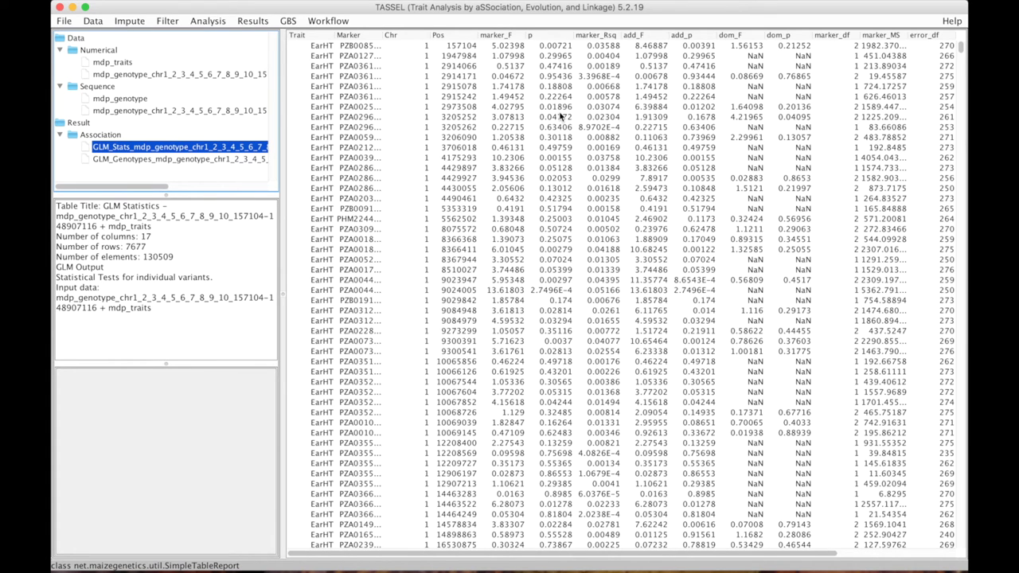
pyautogui.hscroll(4, 907, 71)
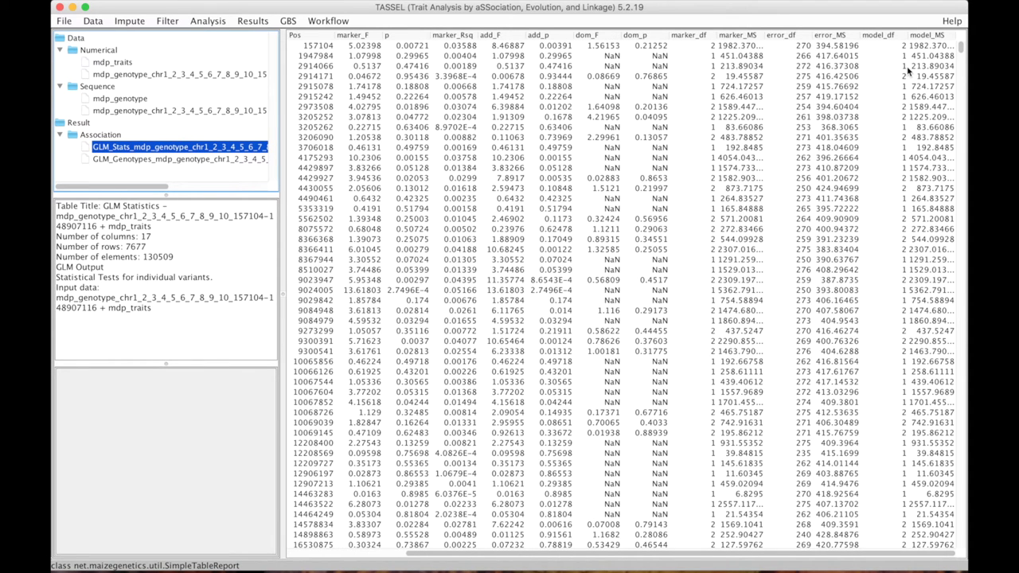
pyautogui.hscroll(-4, 903, 75)
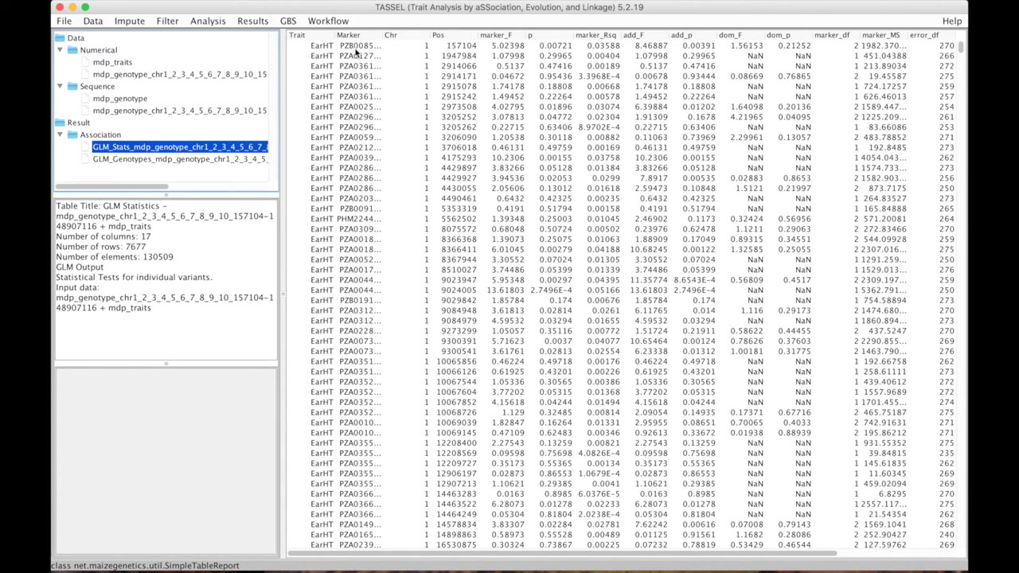
pyautogui.click(259, 24)
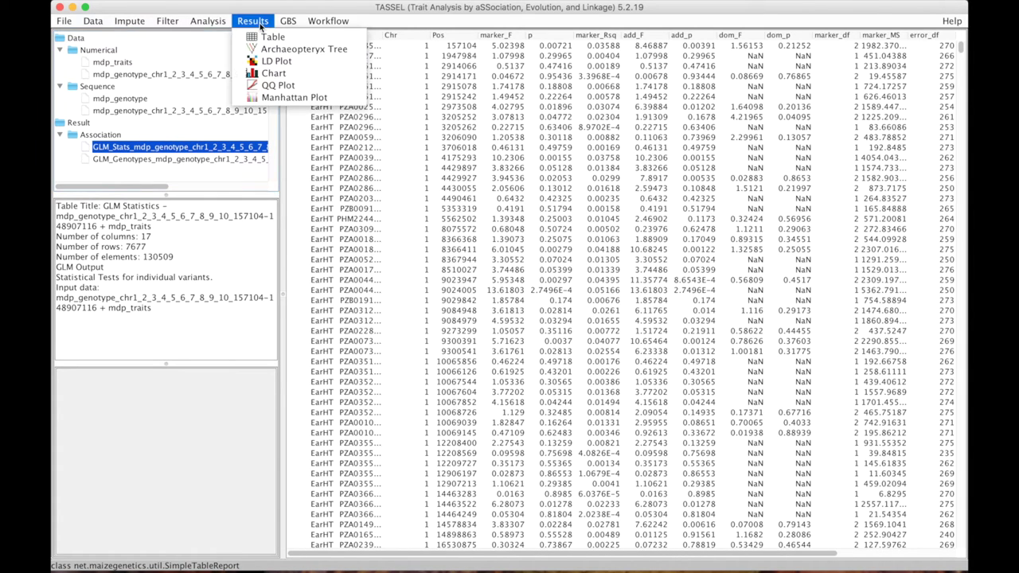
# Draw a Manhattan plot of the GLM p-values for the dpoll trait
pyautogui.click(274, 97)
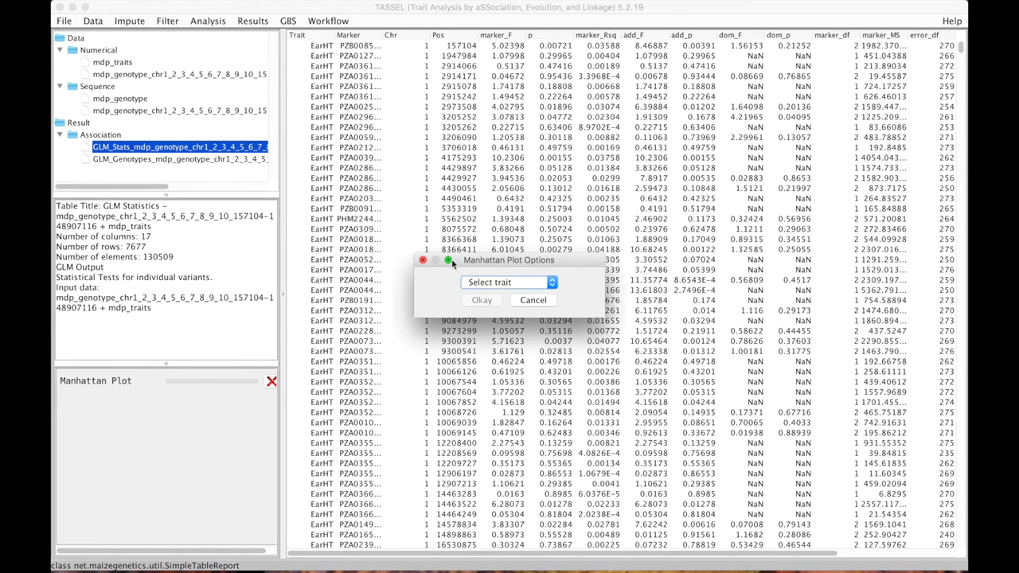
pyautogui.click(486, 284)
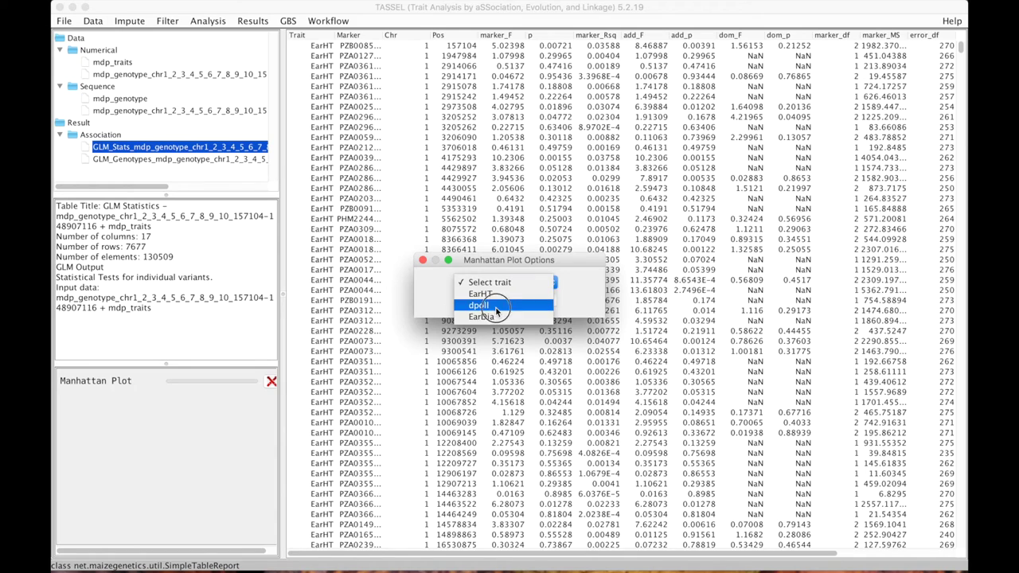
pyautogui.click(487, 306)
pyautogui.click(482, 301)
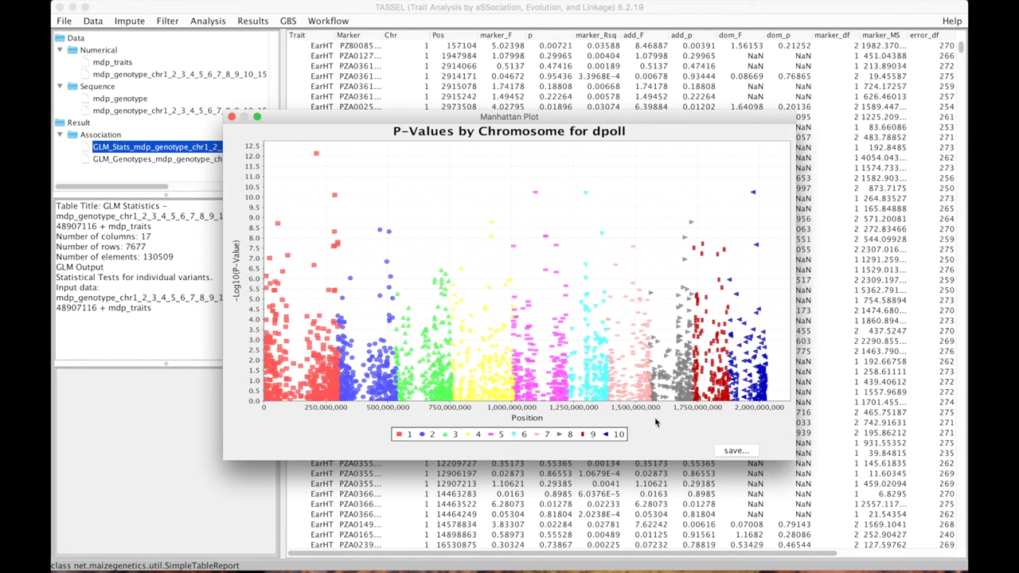
pyautogui.moveTo(288, 387)
# Close the dpoll Manhattan plot window
pyautogui.click(231, 117)
# Read the GLM run log in Terminal, then show the filtered 2559-site genotype alignment
pyautogui.hotkey('ctrl', 'Right')
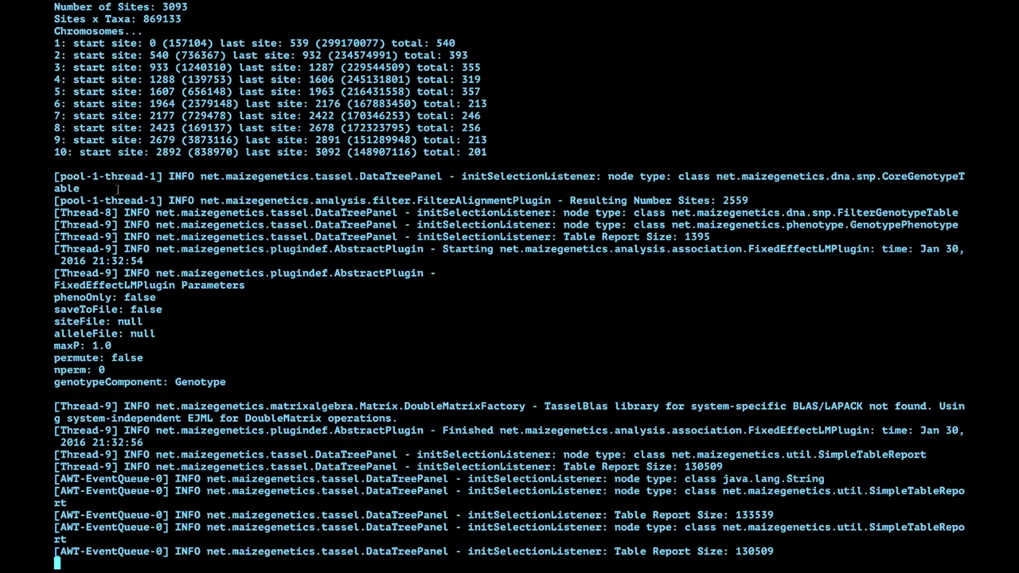
pyautogui.hotkey('ctrl', 'Left')
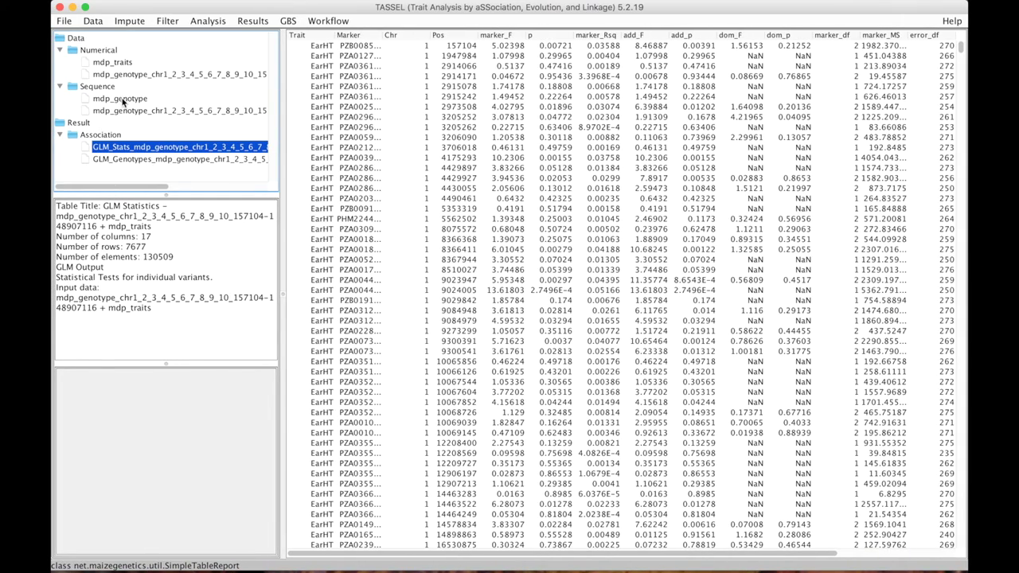
pyautogui.click(126, 111)
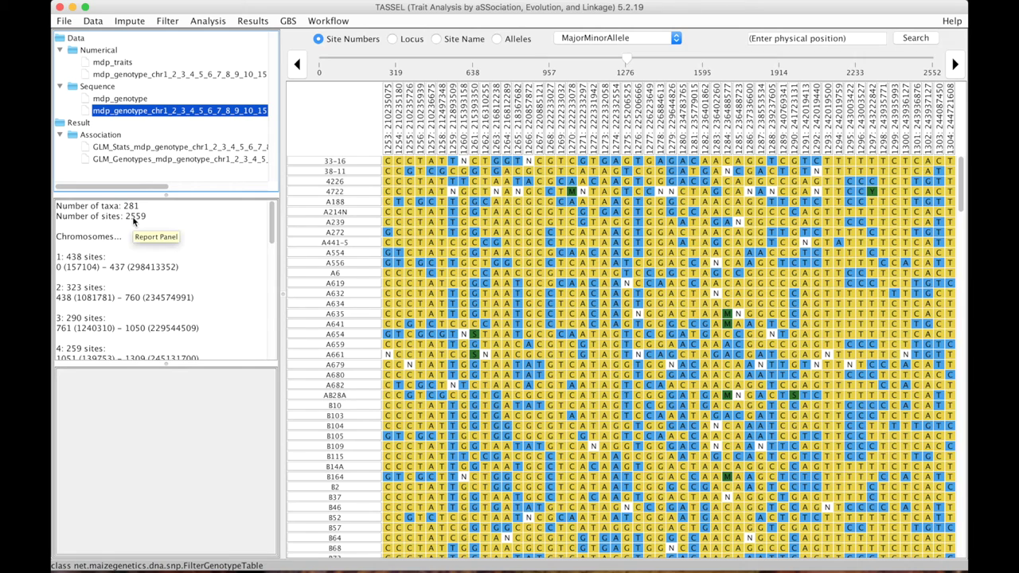
# Filter sites by name with *58* and capture the 55 matching sites as a new genotype set
pyautogui.click(167, 22)
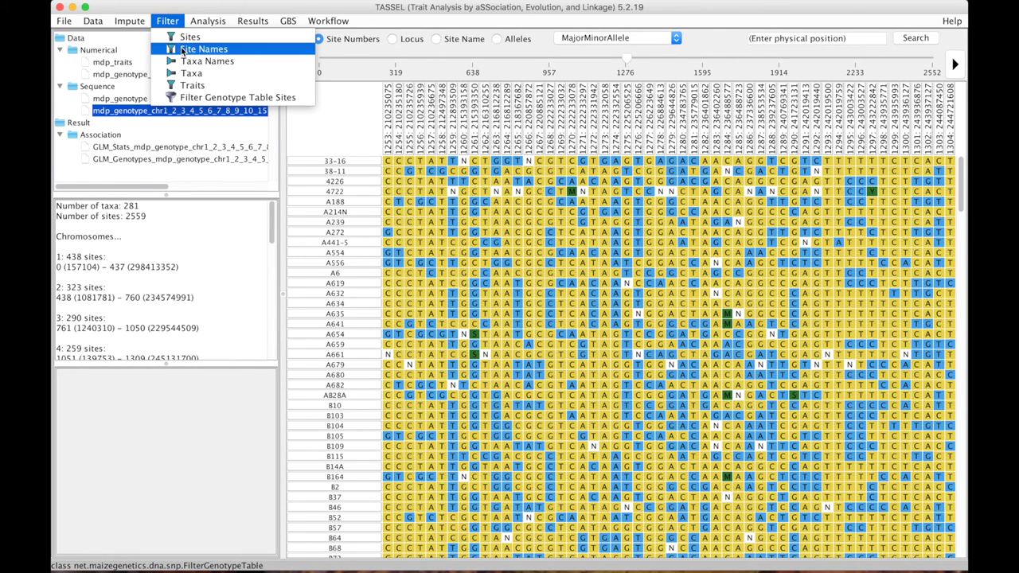
pyautogui.click(183, 49)
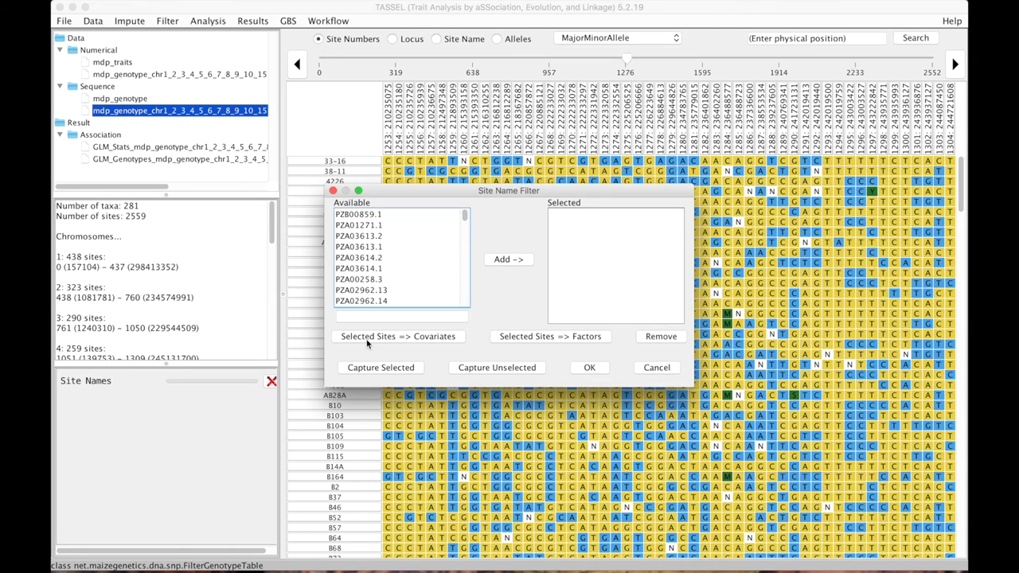
pyautogui.click(368, 317)
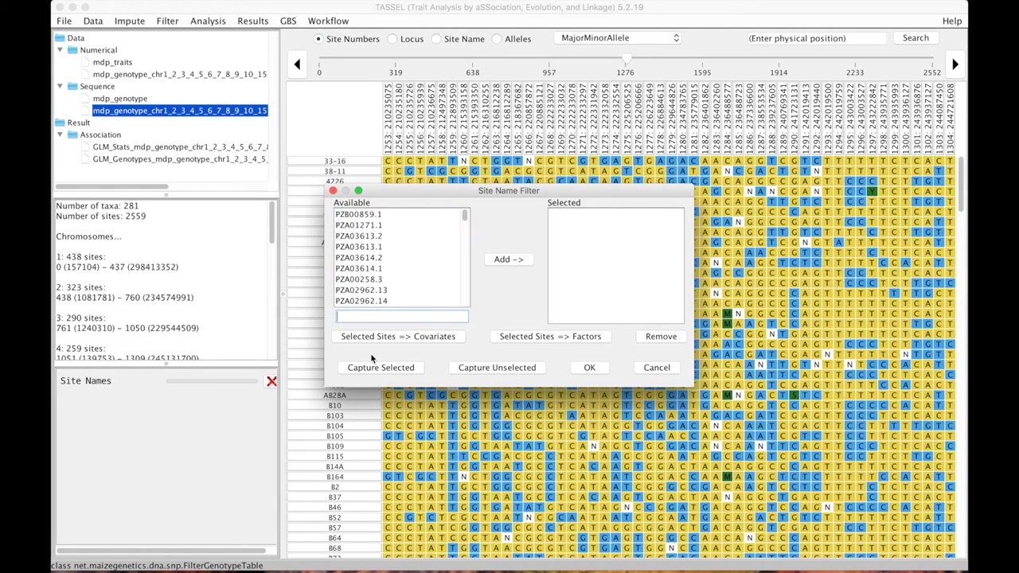
pyautogui.write('**')
pyautogui.write('58*')
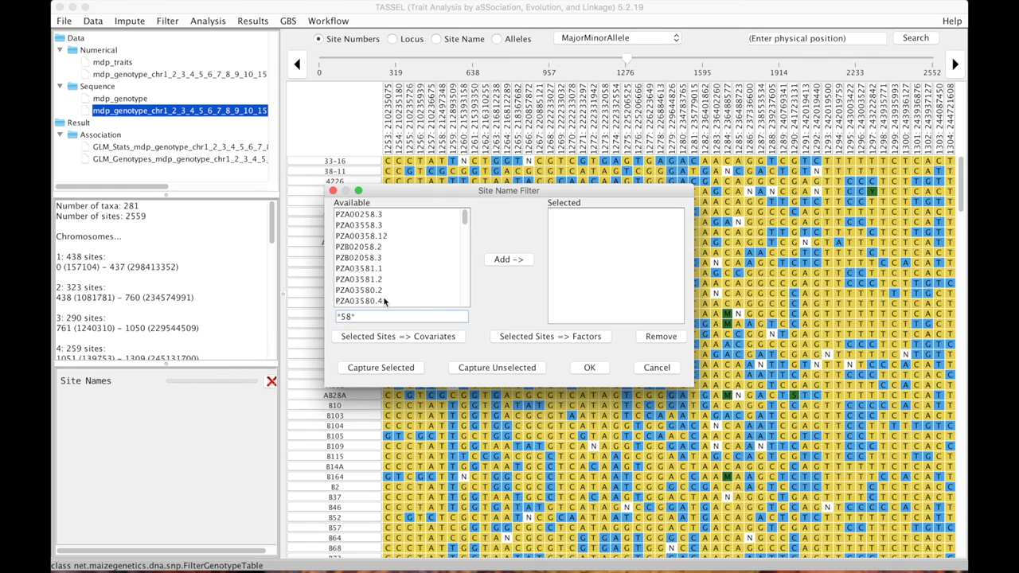
pyautogui.click(385, 301)
pyautogui.press('super+a')
pyautogui.click(514, 266)
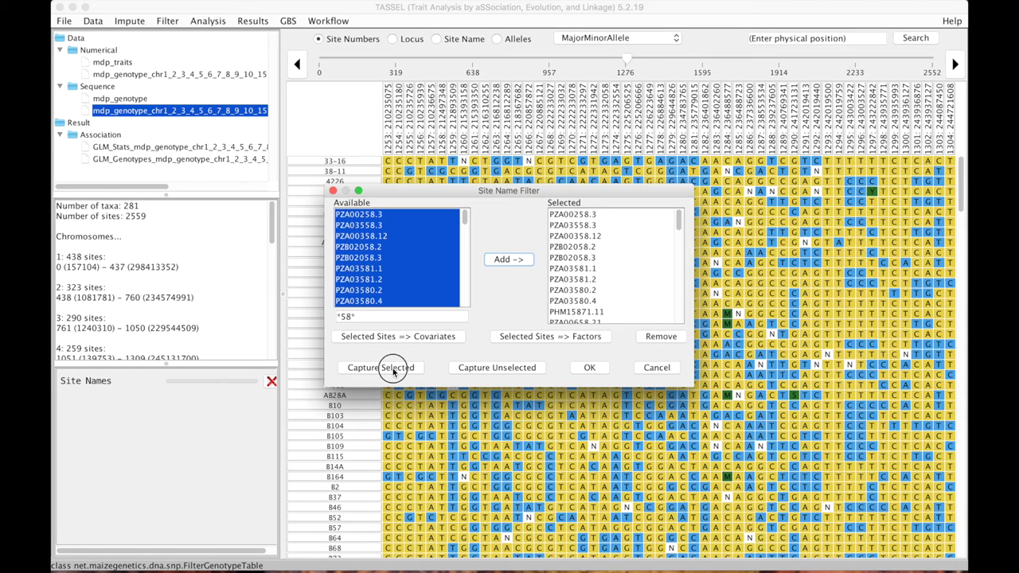
pyautogui.click(380, 368)
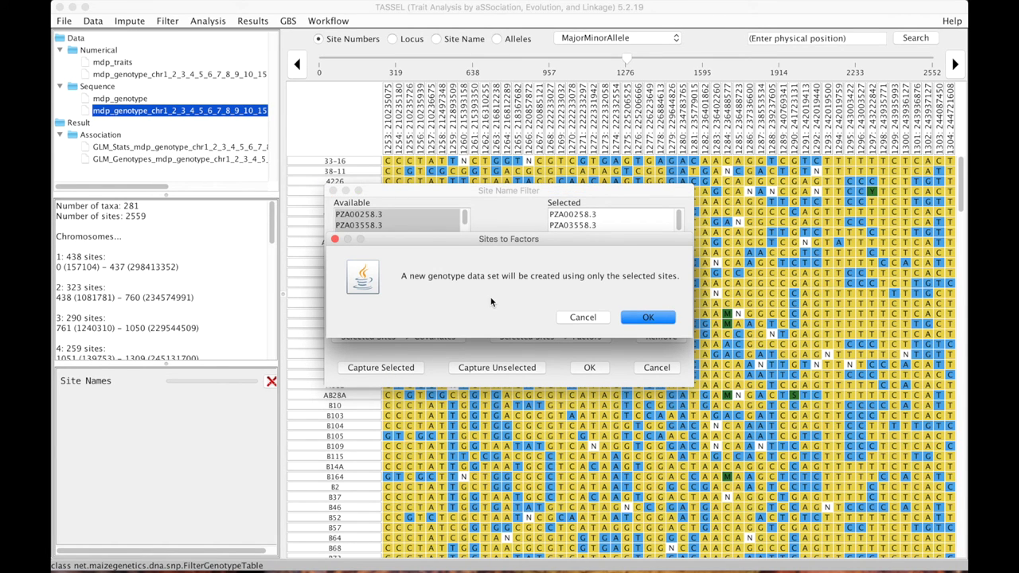
pyautogui.click(642, 319)
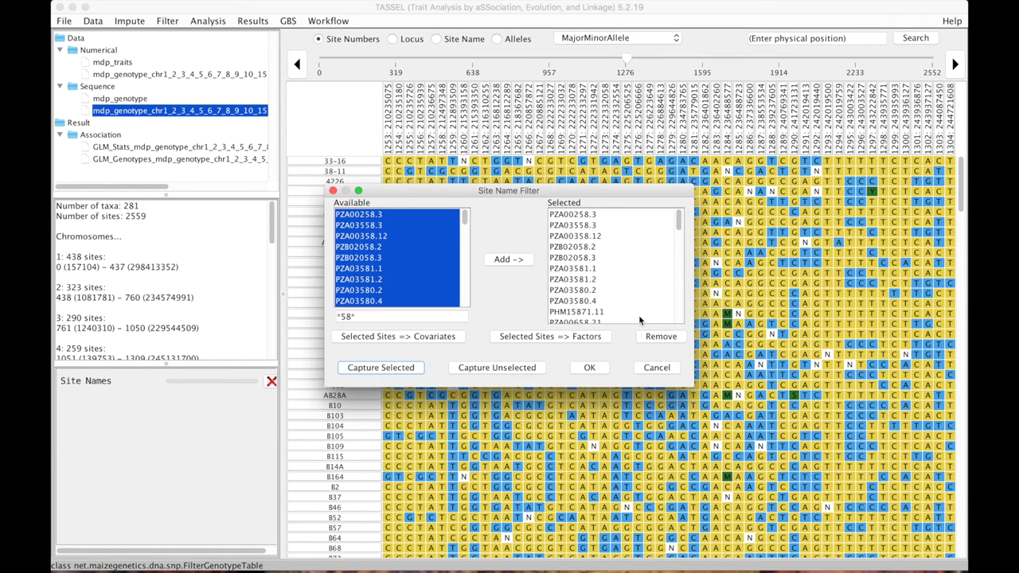
pyautogui.click(590, 367)
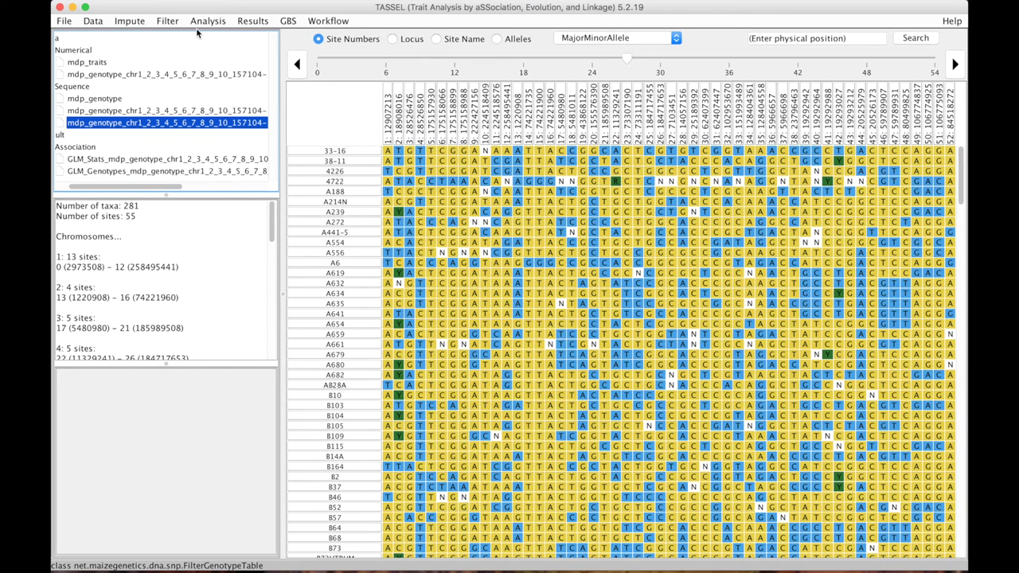
# Bring up the Analysis menu to locate PCA
pyautogui.click(263, 23)
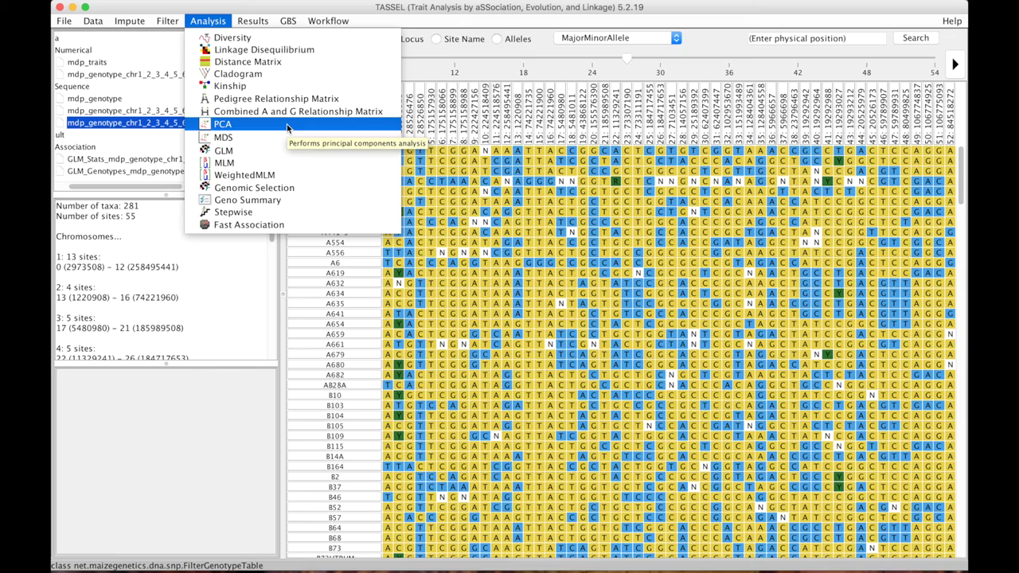
# Run a 5-component covariance PCA returning eigenvalues and eigenvectors, then view mdp_genotype
pyautogui.click(288, 128)
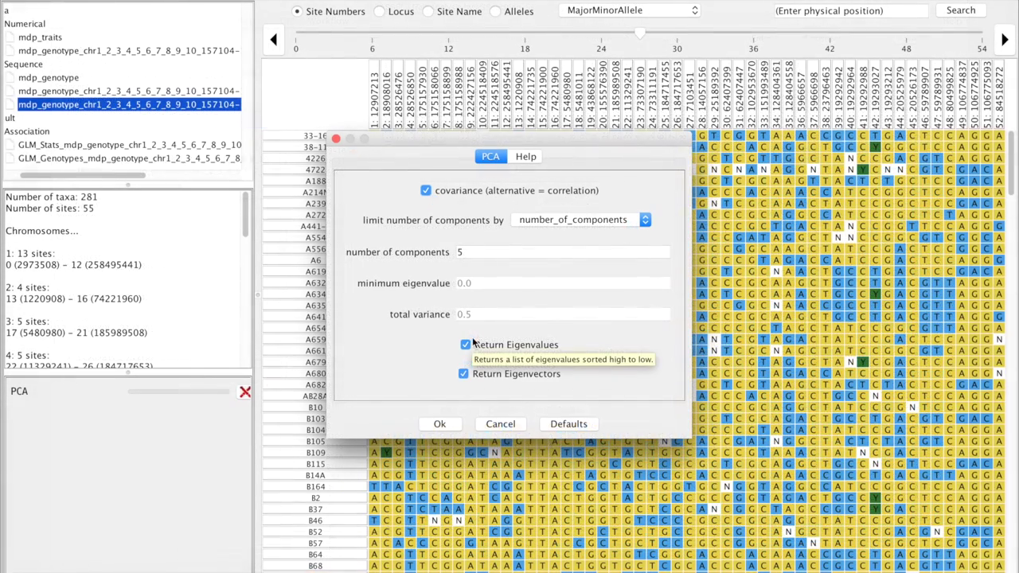
pyautogui.click(444, 423)
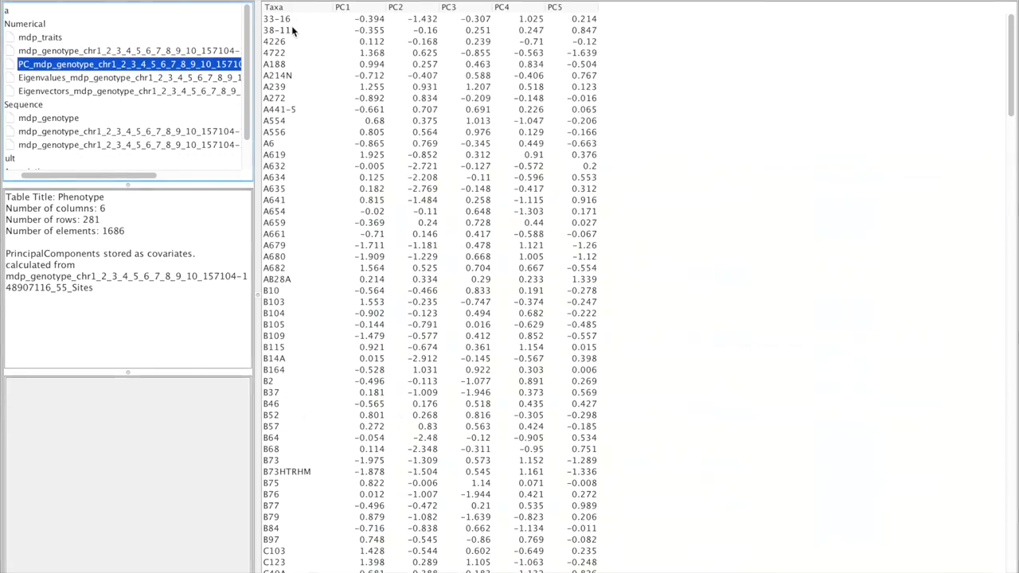
pyautogui.click(48, 118)
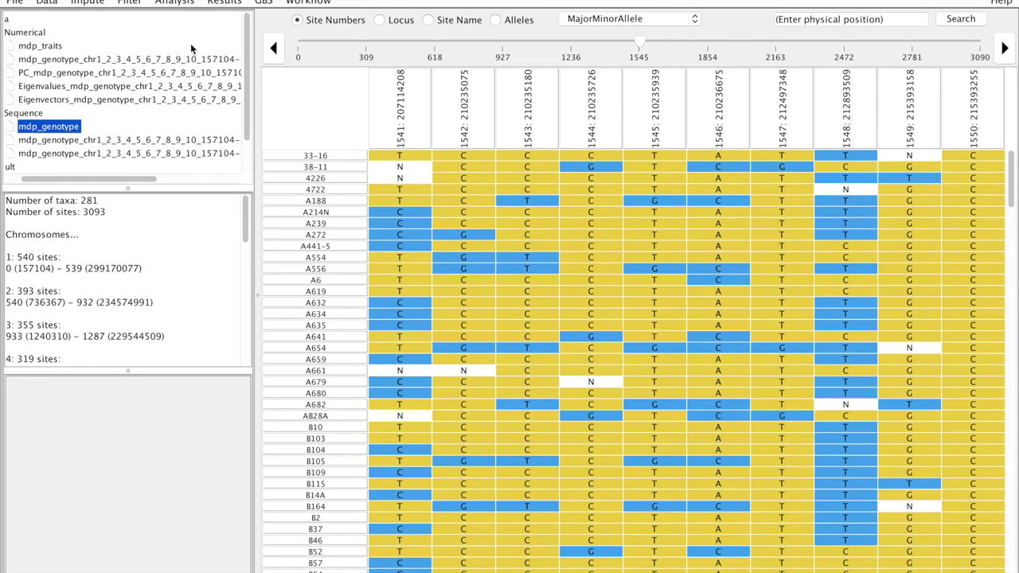
# Intersect-join the PC scores, mdp_traits and 55-site genotype into a 279-taxa table
pyautogui.click(56, 46)
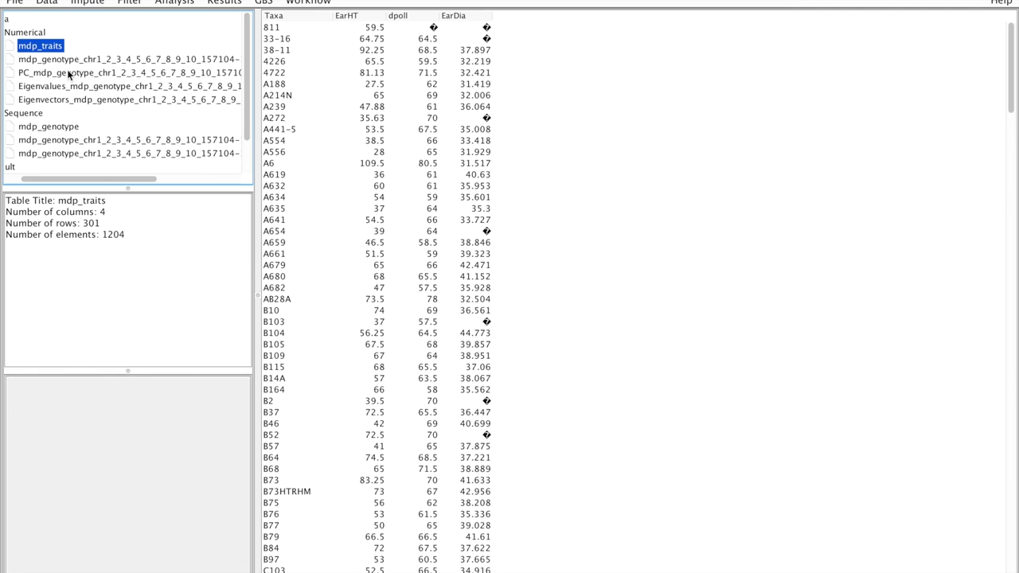
pyautogui.click(68, 73)
pyautogui.keyDown('super'); pyautogui.click(42, 47); pyautogui.keyUp('super')
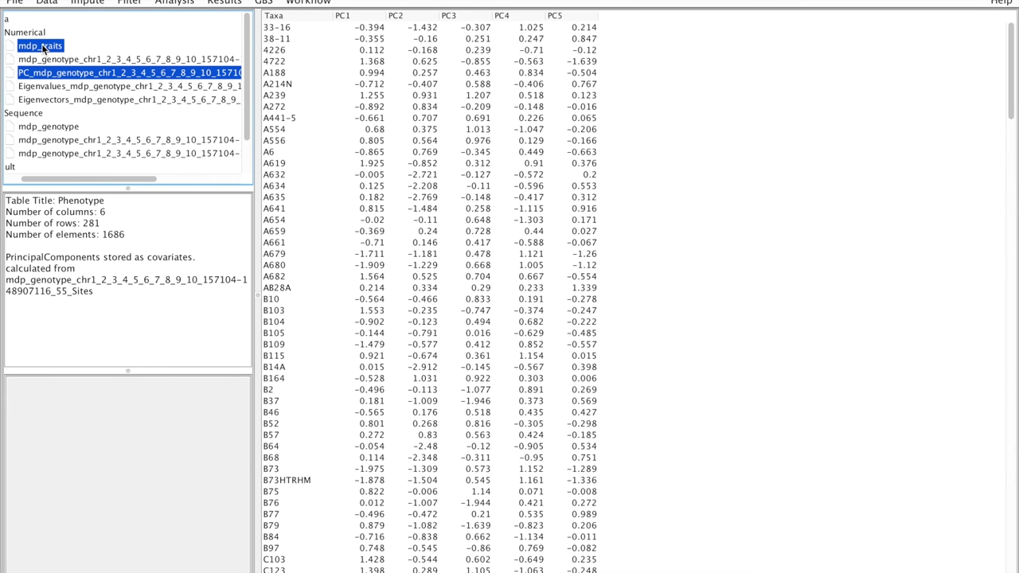
pyautogui.keyDown('super'); pyautogui.click(72, 142); pyautogui.keyUp('super')
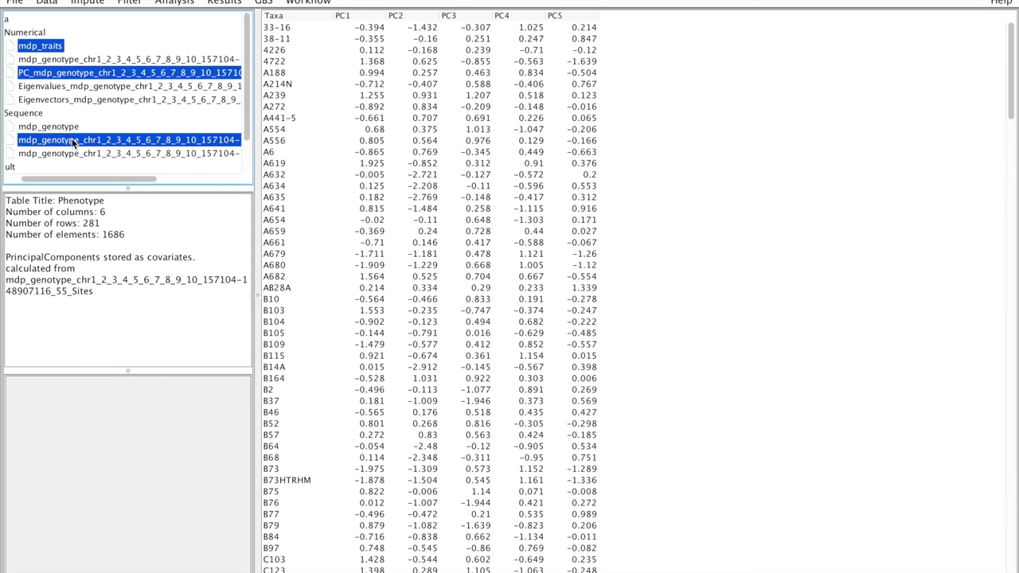
pyautogui.click(50, 3)
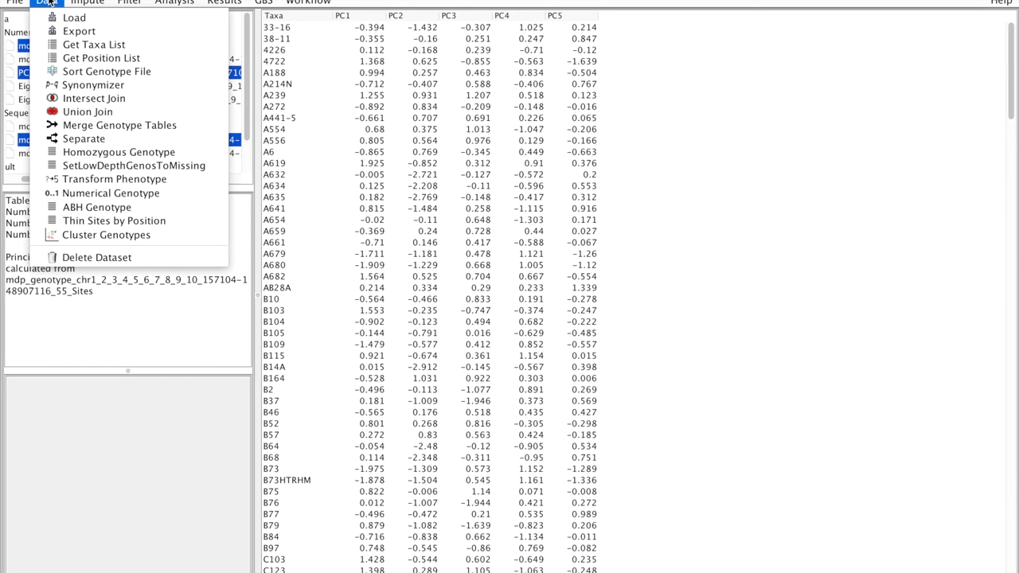
pyautogui.click(77, 101)
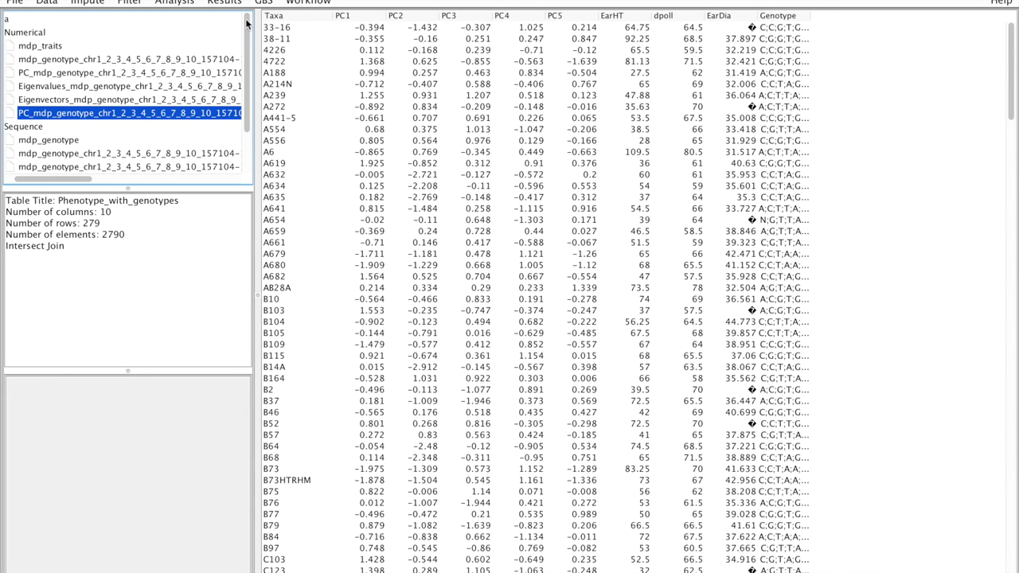
pyautogui.click(175, 3)
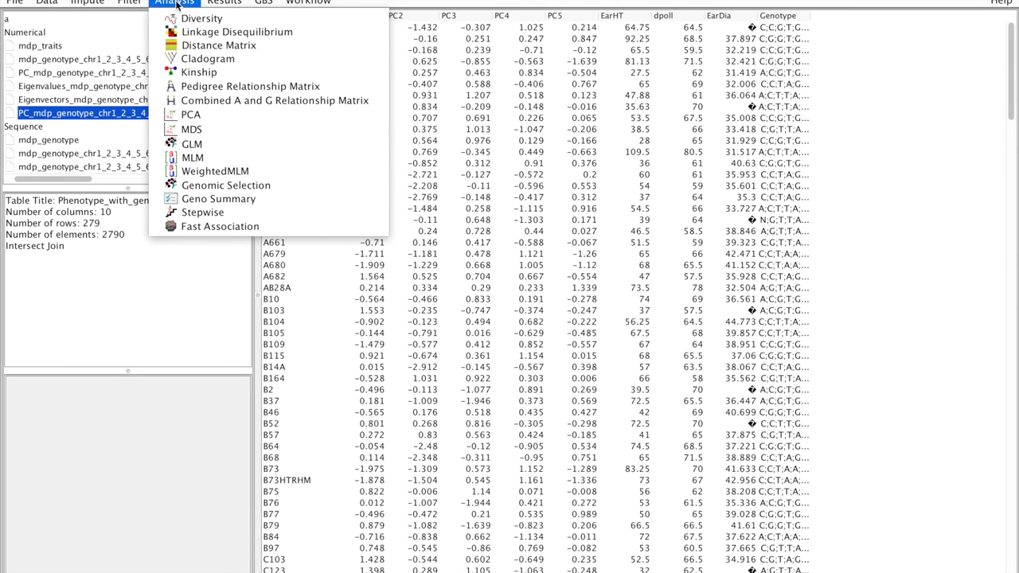
# Run a GLM with default settings on the joined PC, trait and genotype table
pyautogui.click(197, 147)
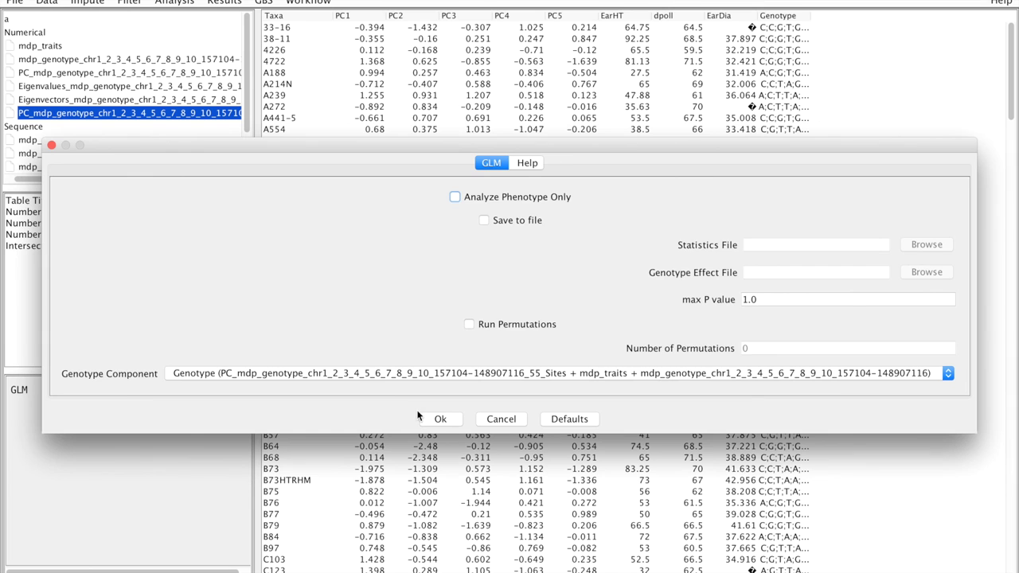
pyautogui.click(433, 419)
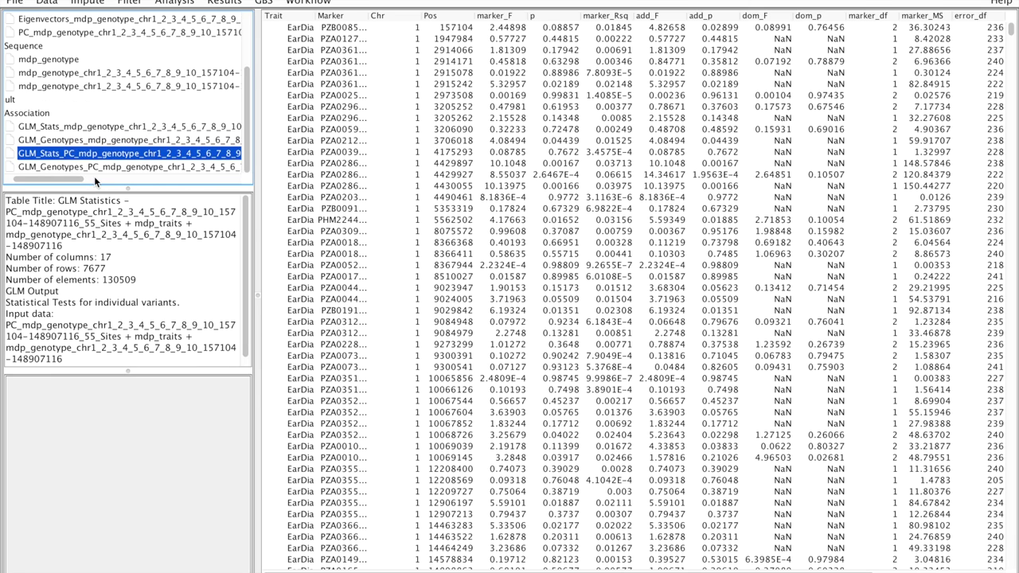
# Plot a Manhattan plot of the PC-based GLM_Stats p-values for the dpoll trait
pyautogui.click(218, 6)
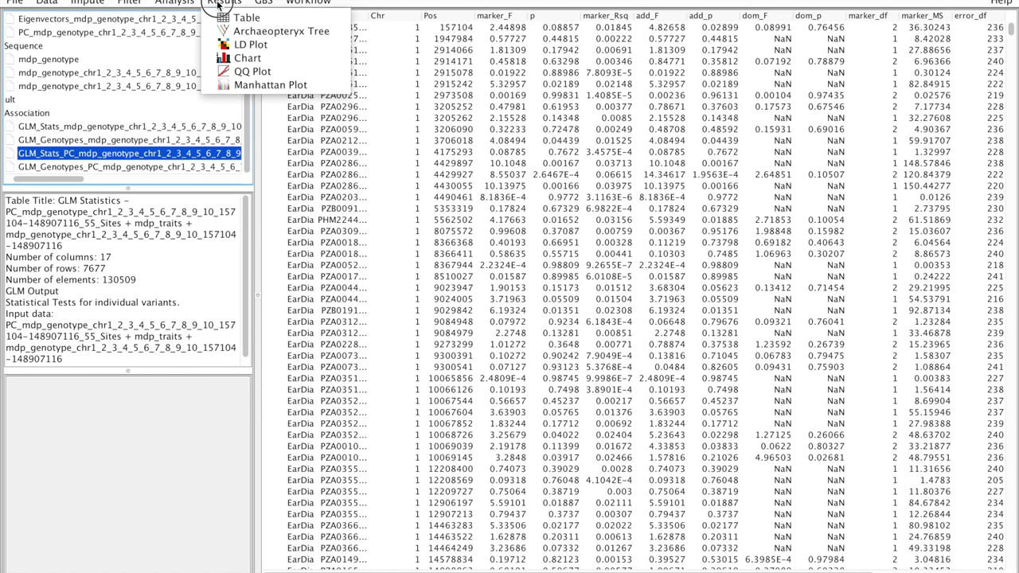
pyautogui.click(254, 84)
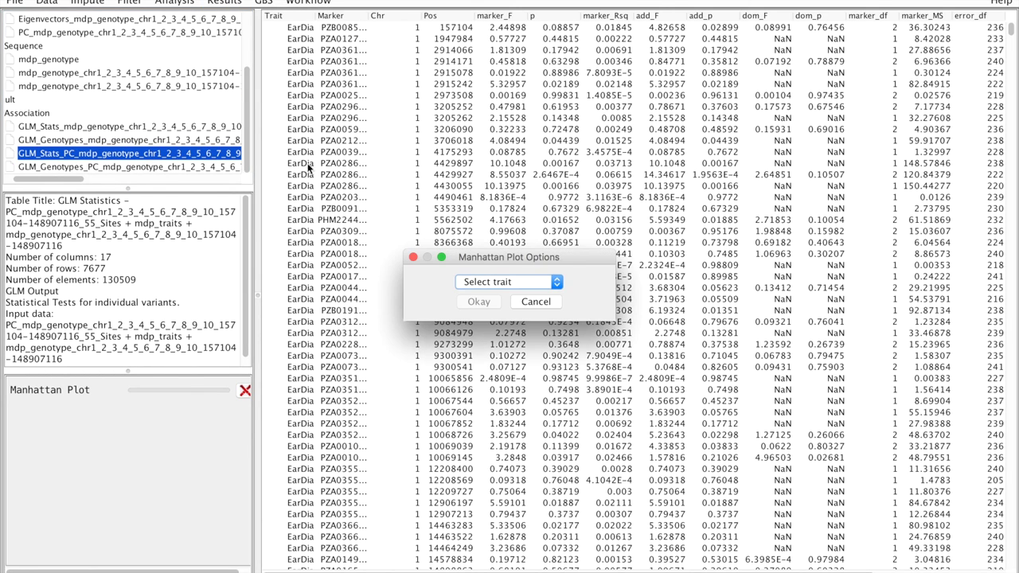
pyautogui.click(510, 283)
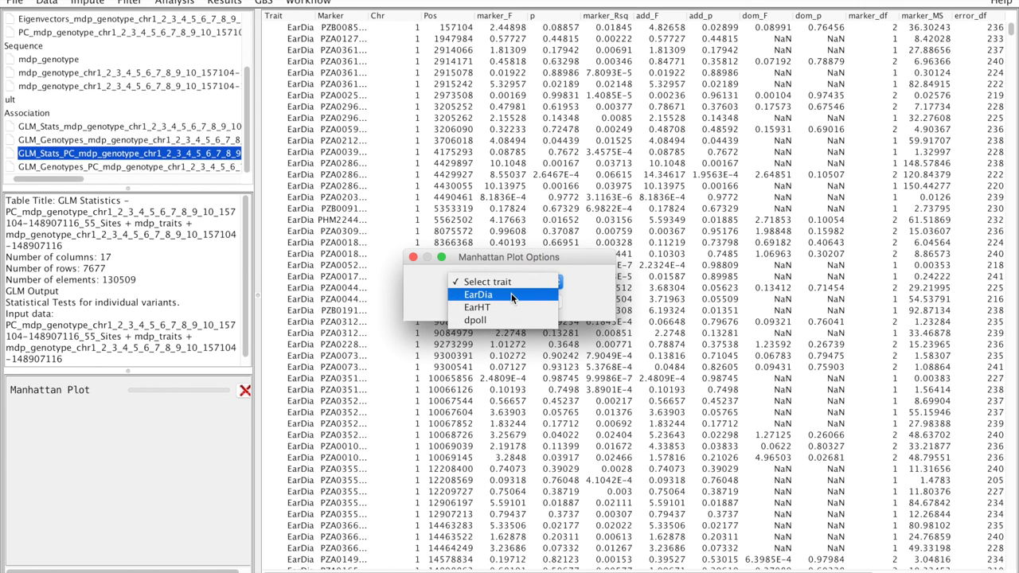
pyautogui.click(499, 319)
pyautogui.click(483, 301)
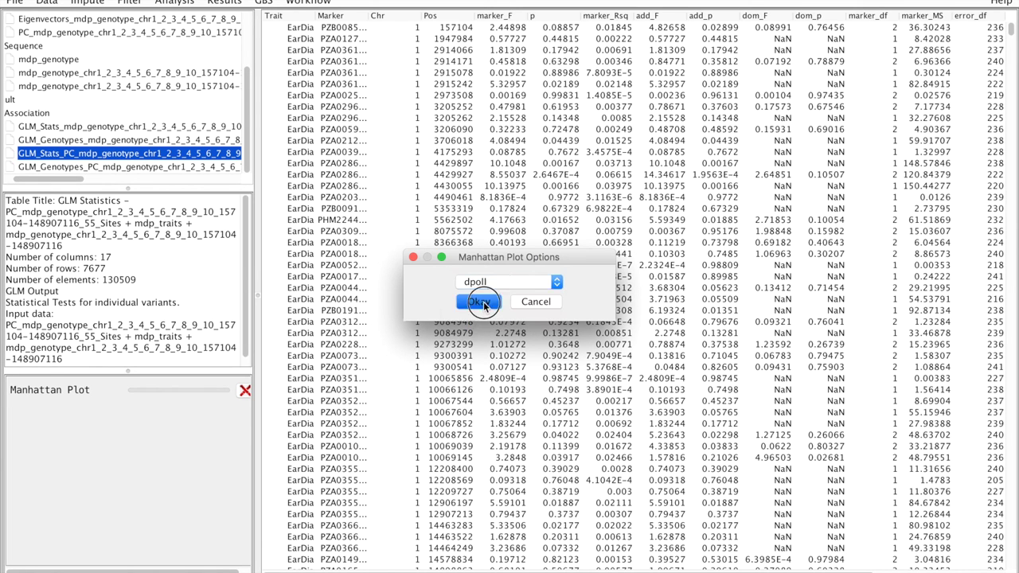